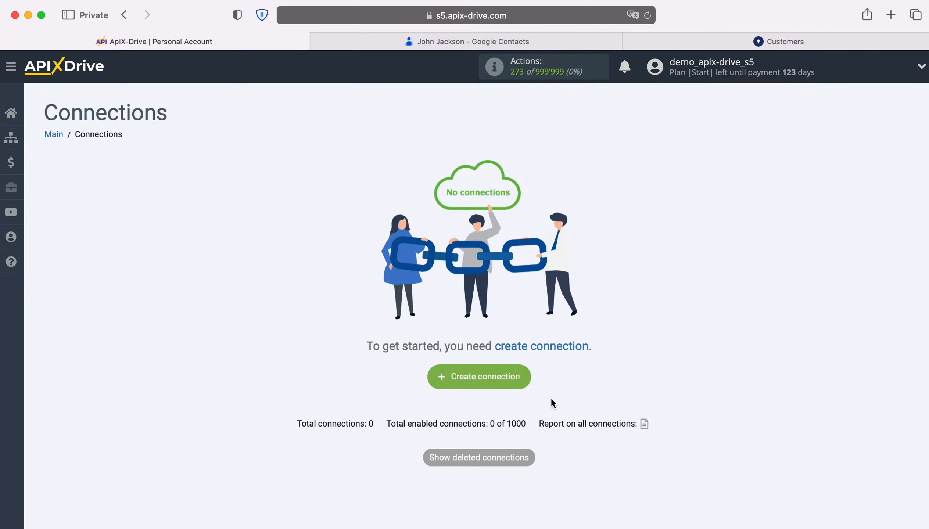
Create a new connection and set Google Contacts as its data source system.
{"action": "left_click", "coordinate": [526, 375]}
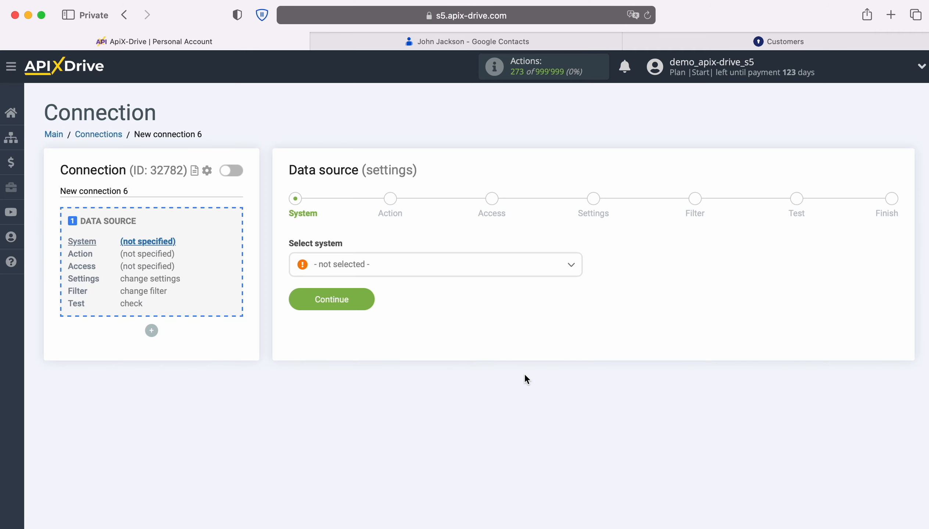
{"action": "left_click", "coordinate": [456, 271]}
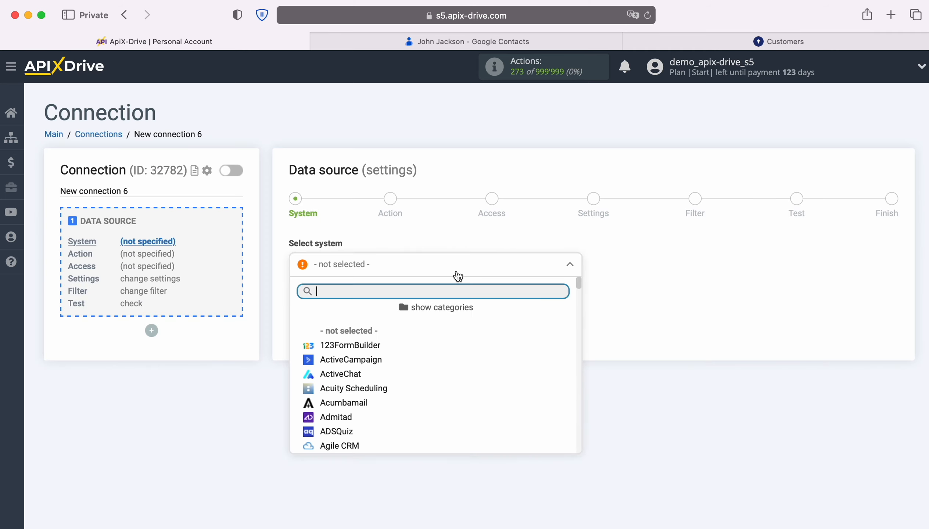
{"action": "scroll", "coordinate": [482, 367], "scroll_direction": "down", "scroll_amount": 4}
{"action": "scroll", "coordinate": [482, 368], "scroll_direction": "down", "scroll_amount": 15}
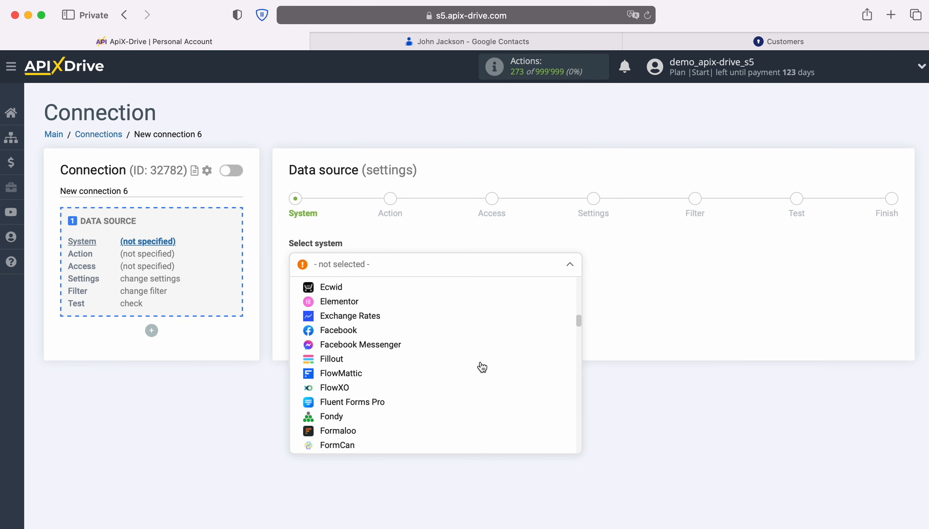
{"action": "scroll", "coordinate": [482, 368], "scroll_direction": "down", "scroll_amount": 5}
{"action": "left_click", "coordinate": [390, 375]}
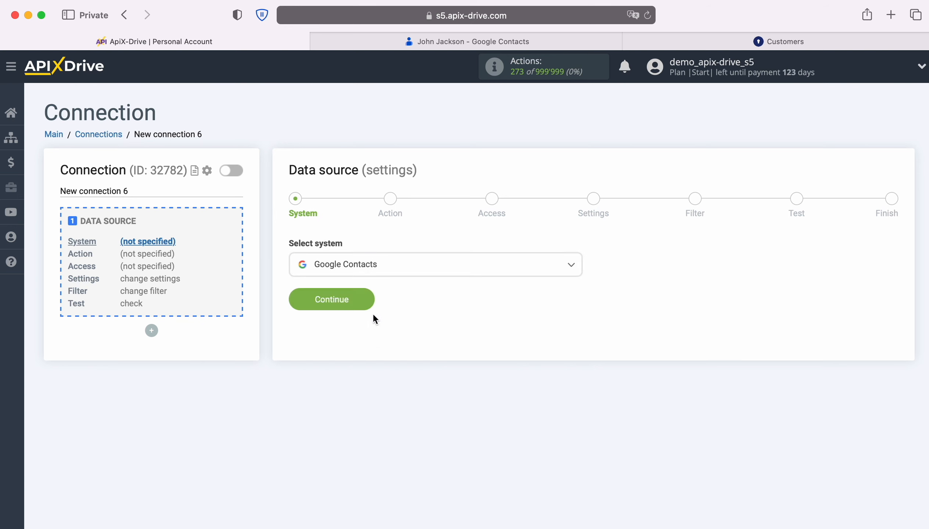
{"action": "left_click", "coordinate": [365, 300]}
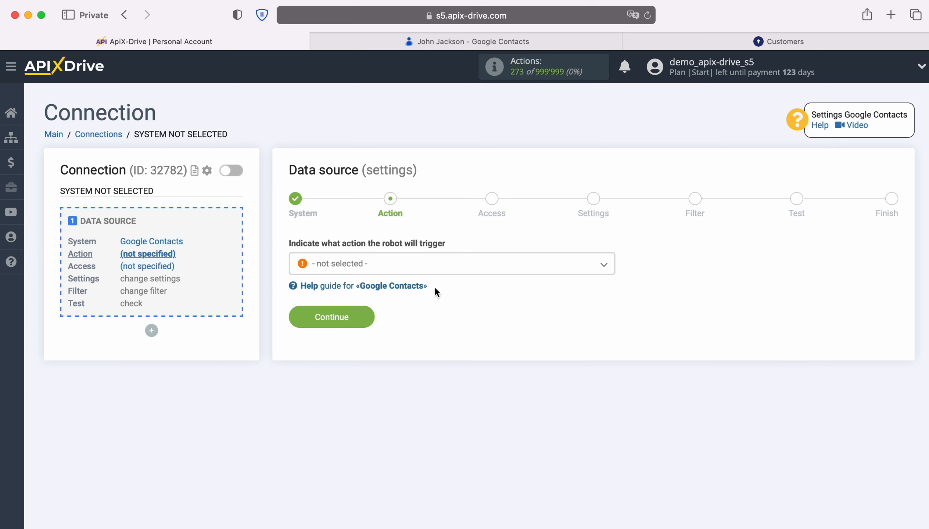
Set the data source action to Get CONTACTS (new / modified) and proceed to the access stage.
{"action": "left_click", "coordinate": [451, 265]}
{"action": "left_click", "coordinate": [429, 324]}
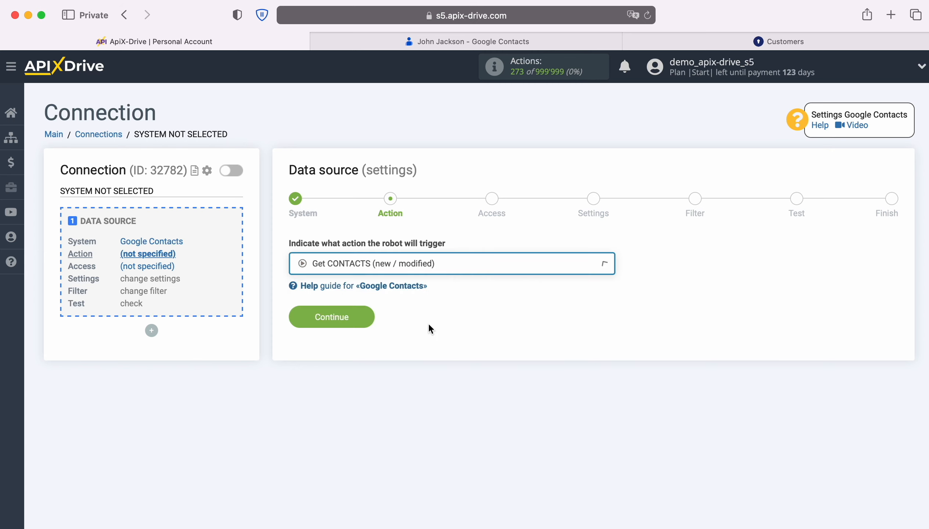
{"action": "left_click", "coordinate": [364, 321]}
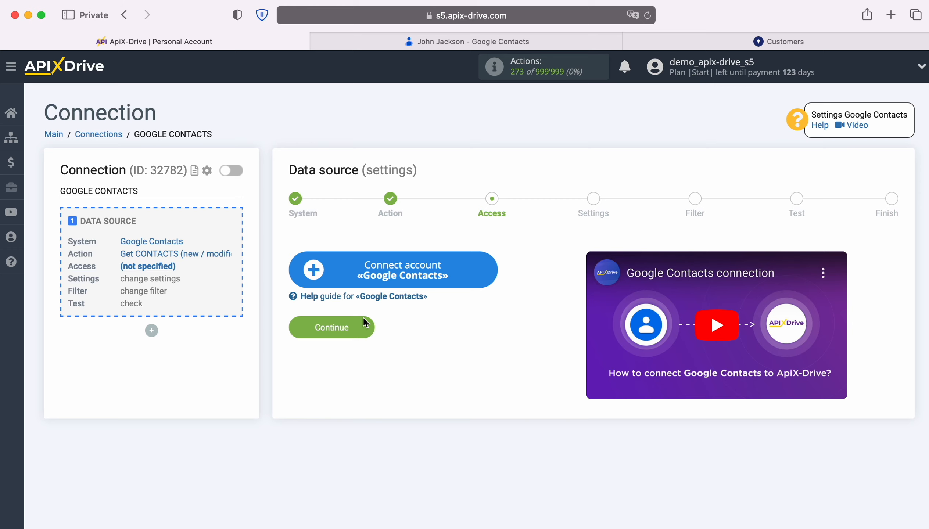
Start connecting a Google Contacts account and sign in with the saved Google e-mail and account password.
{"action": "left_click", "coordinate": [489, 266]}
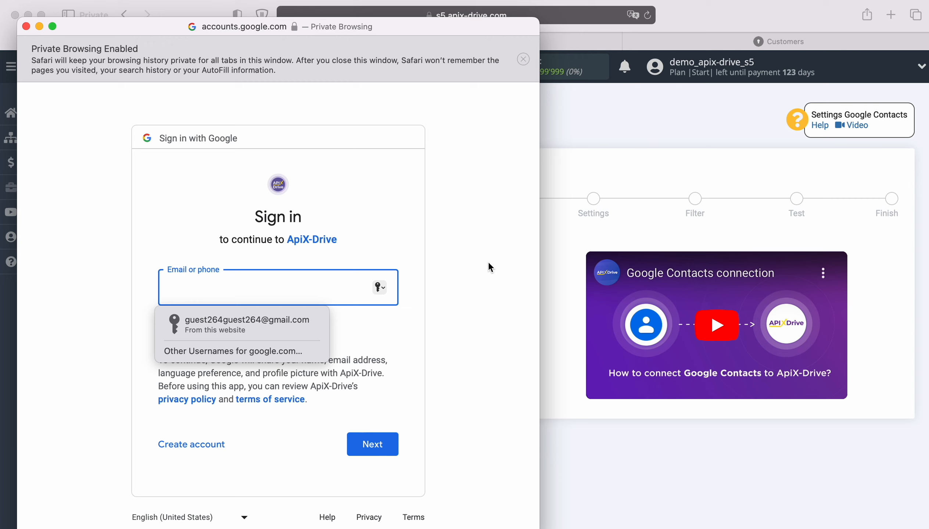
{"action": "left_click", "coordinate": [315, 321]}
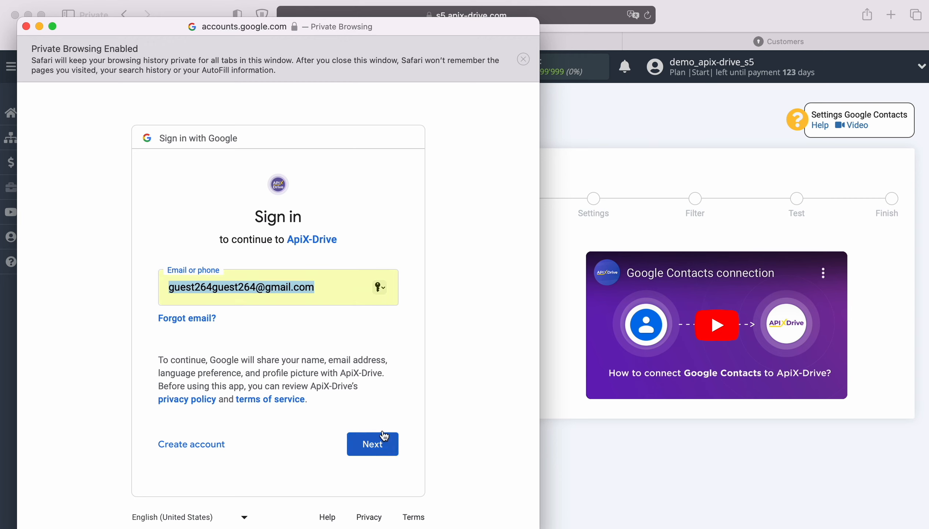
{"action": "left_click", "coordinate": [391, 444]}
{"action": "left_click", "coordinate": [297, 332]}
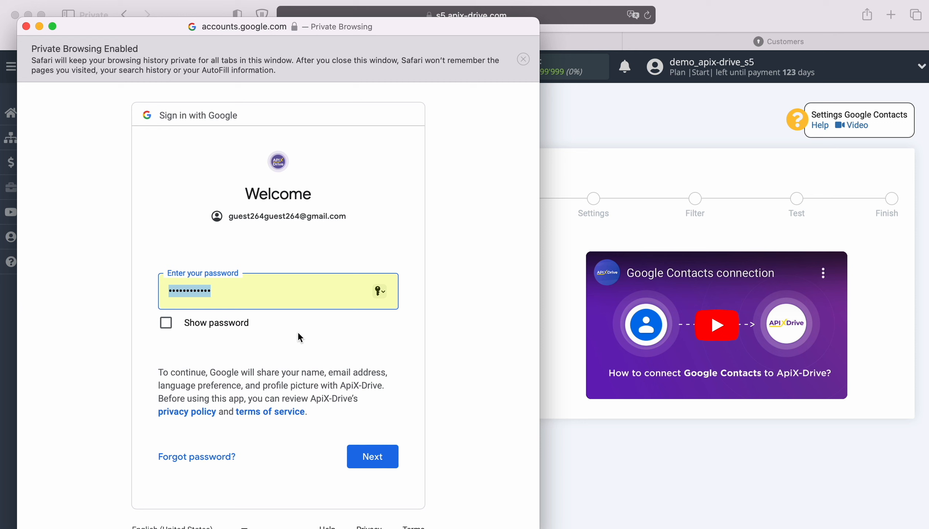
{"action": "left_click", "coordinate": [388, 455]}
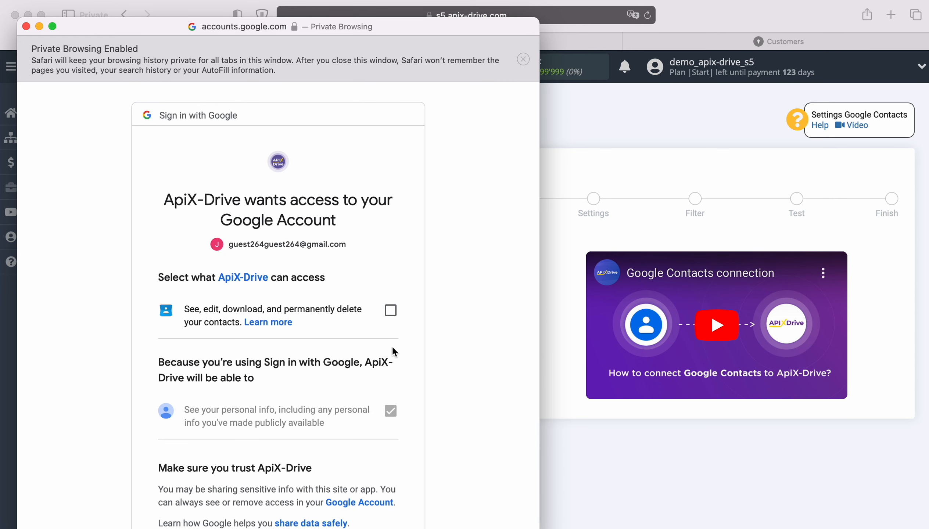
Grant ApiX-Drive permission to see, edit, download and permanently delete the Google account's contacts.
{"action": "left_click", "coordinate": [391, 311]}
{"action": "scroll", "coordinate": [432, 383], "scroll_direction": "down", "scroll_amount": 3}
{"action": "left_click", "coordinate": [384, 477]}
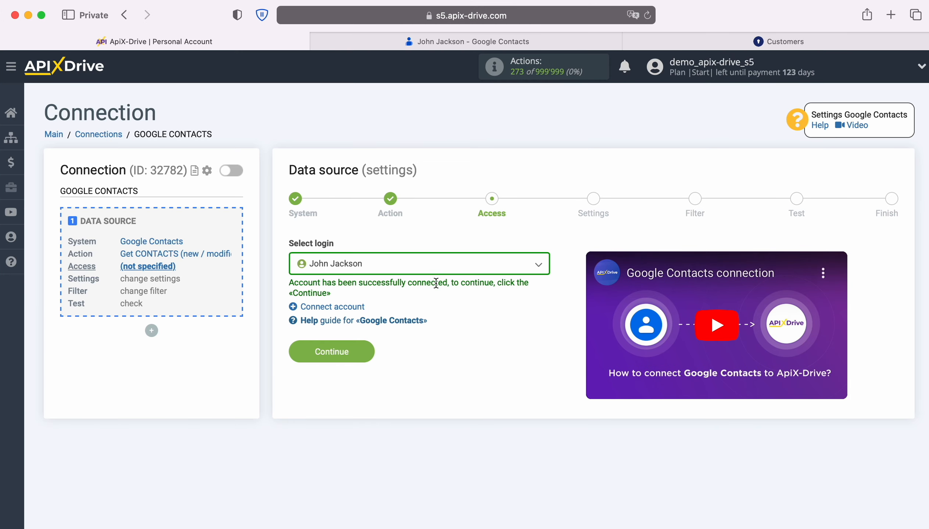
Choose the connected Google account as the data source login and proceed to the settings stage.
{"action": "left_click", "coordinate": [435, 268]}
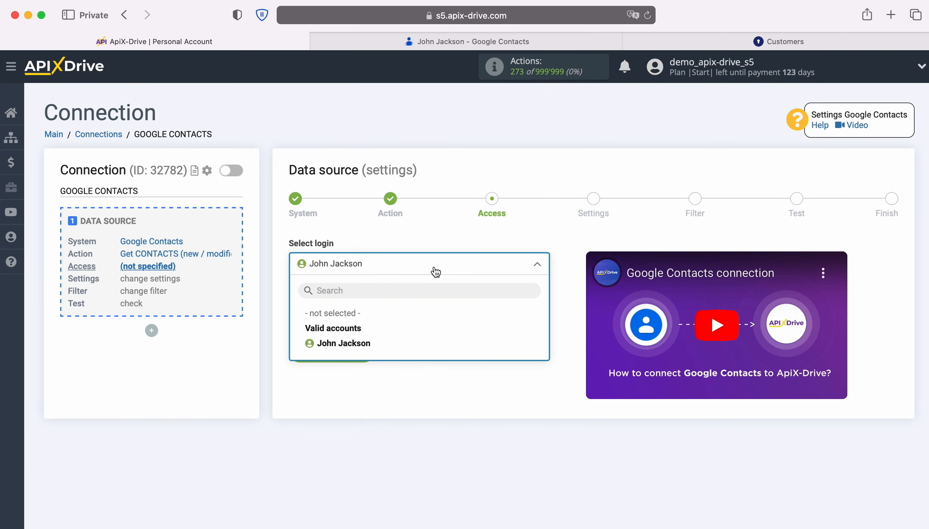
{"action": "left_click", "coordinate": [371, 345]}
{"action": "left_click", "coordinate": [370, 348]}
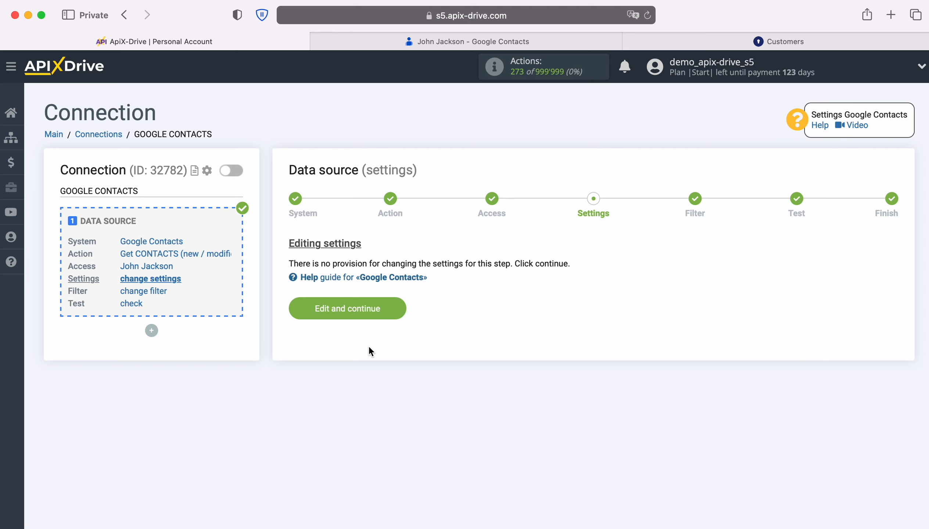
Complete the data source setup without adding a filter, reviewing the test contact data from Google Contacts.
{"action": "left_click", "coordinate": [397, 308]}
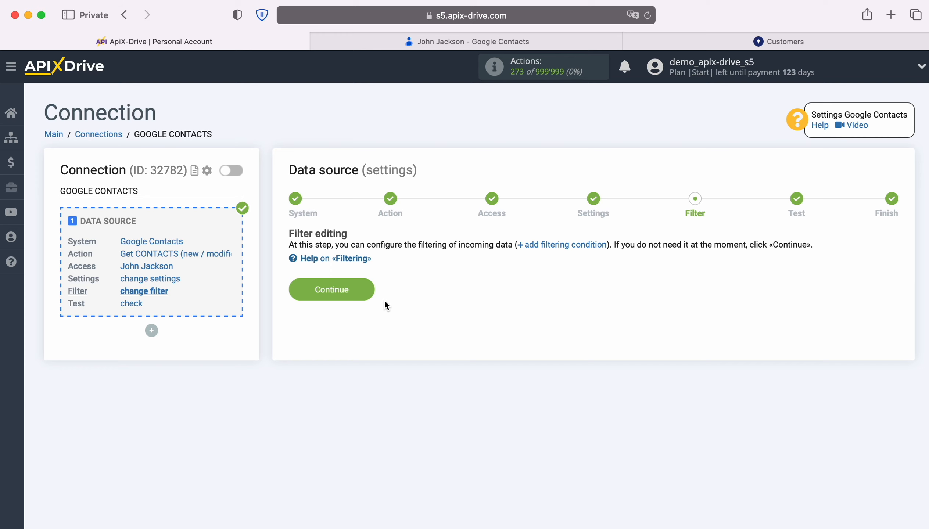
{"action": "left_click", "coordinate": [369, 290]}
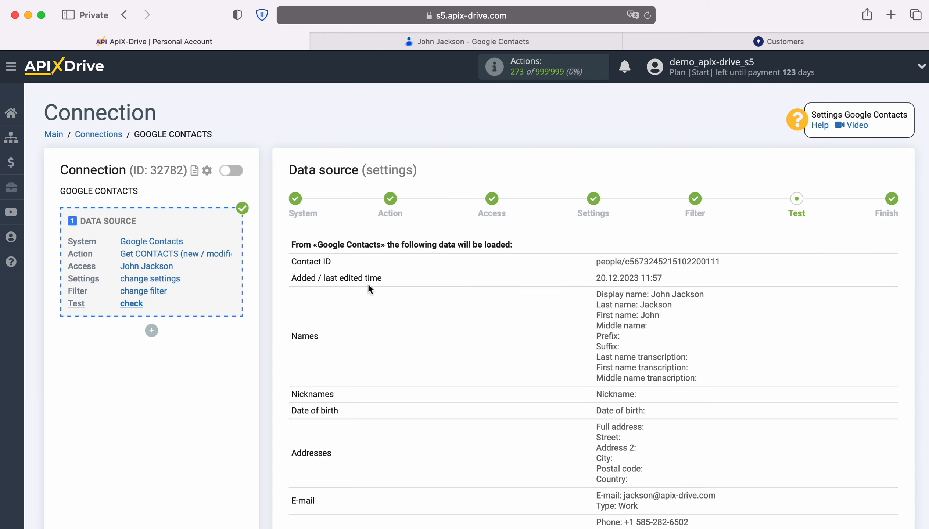
{"action": "scroll", "coordinate": [820, 351], "scroll_direction": "down", "scroll_amount": 5}
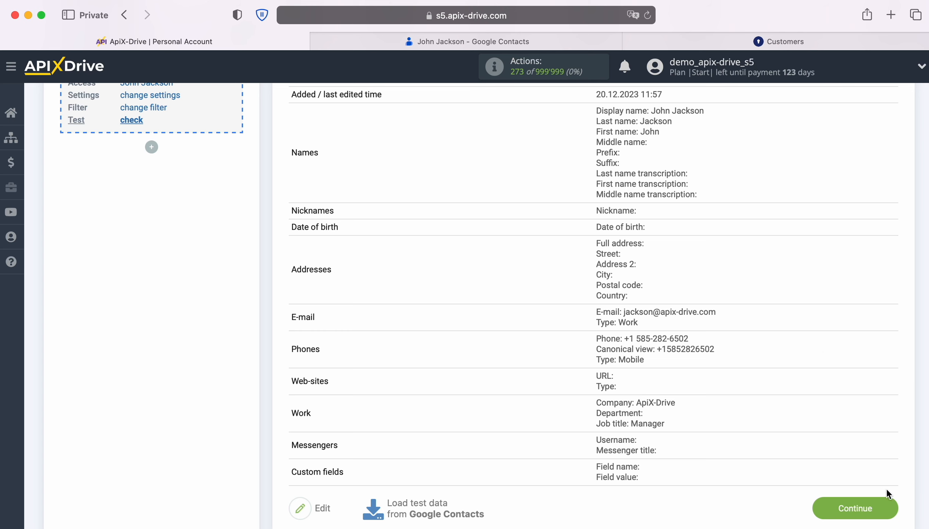
{"action": "left_click", "coordinate": [894, 504]}
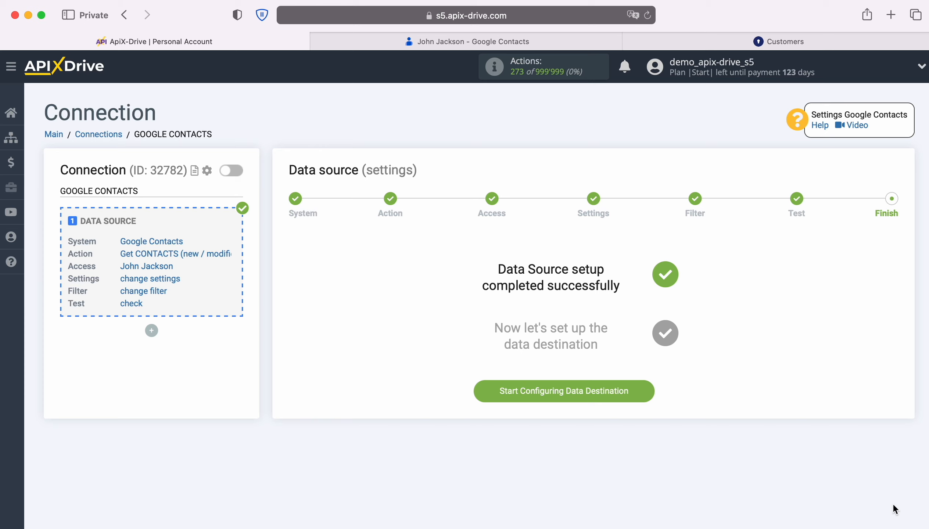
Start configuring the data destination and set KeyCRM as its system.
{"action": "left_click", "coordinate": [651, 390]}
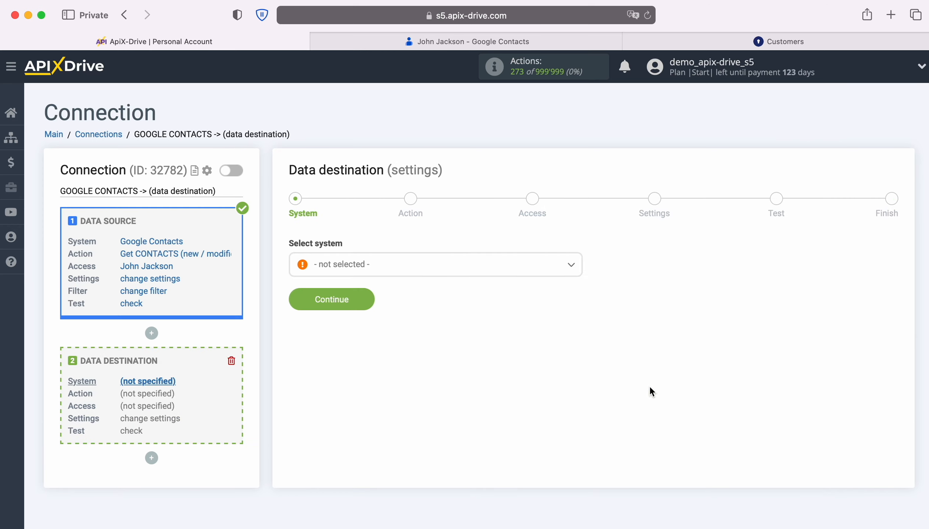
{"action": "left_click", "coordinate": [484, 271]}
{"action": "scroll", "coordinate": [508, 373], "scroll_direction": "down", "scroll_amount": 5}
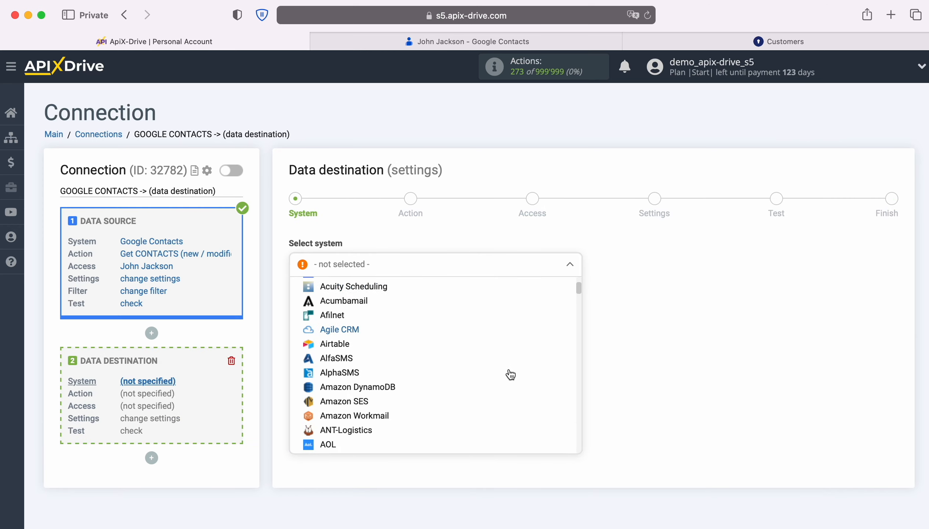
{"action": "scroll", "coordinate": [510, 375], "scroll_direction": "down", "scroll_amount": 10}
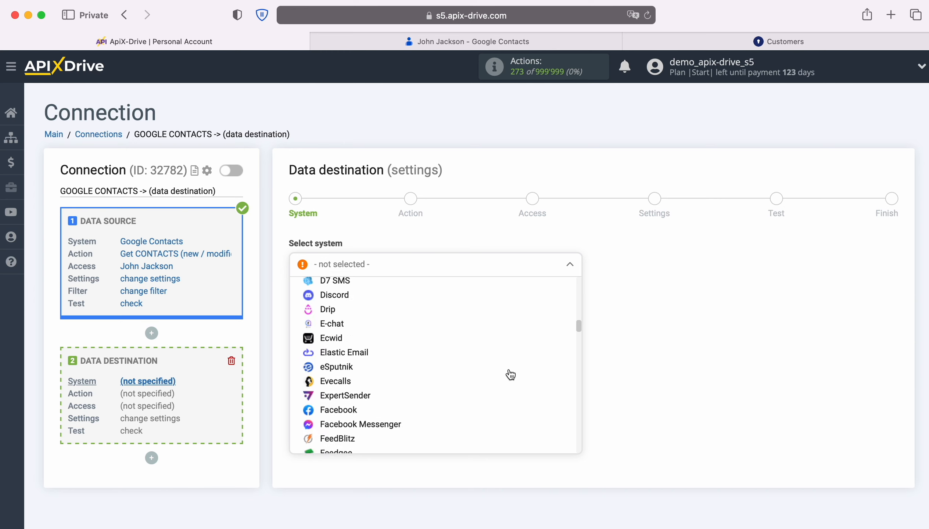
{"action": "scroll", "coordinate": [509, 374], "scroll_direction": "down", "scroll_amount": 10}
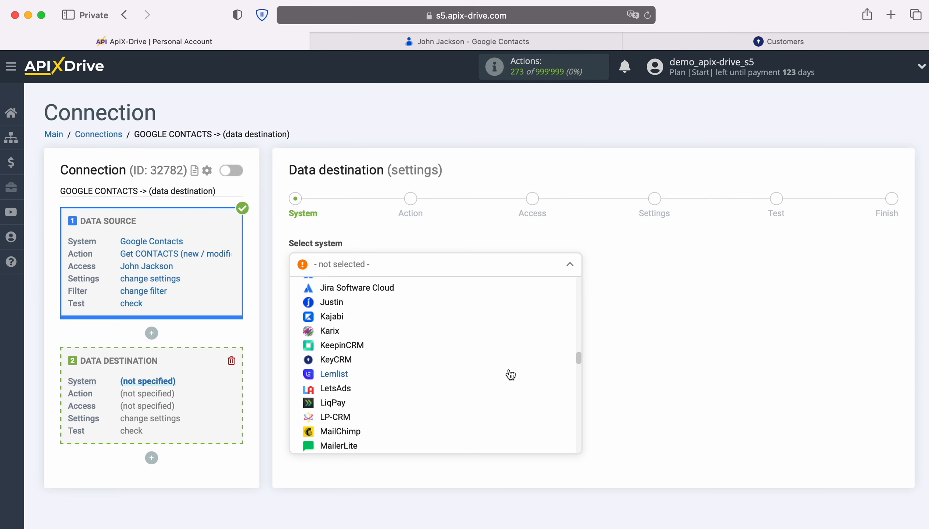
{"action": "left_click", "coordinate": [346, 362]}
{"action": "left_click", "coordinate": [365, 301]}
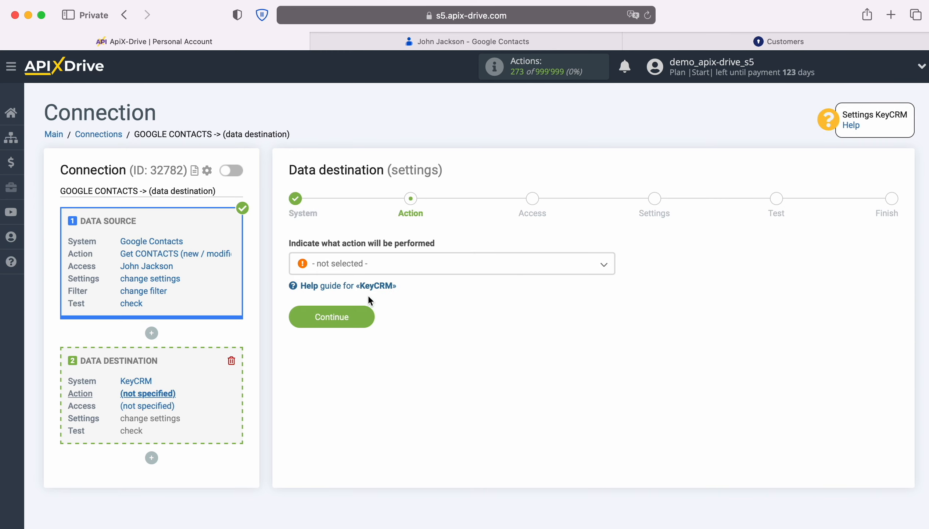
Set the data destination action to Create CUSTOMER and proceed to the access stage.
{"action": "left_click", "coordinate": [466, 264]}
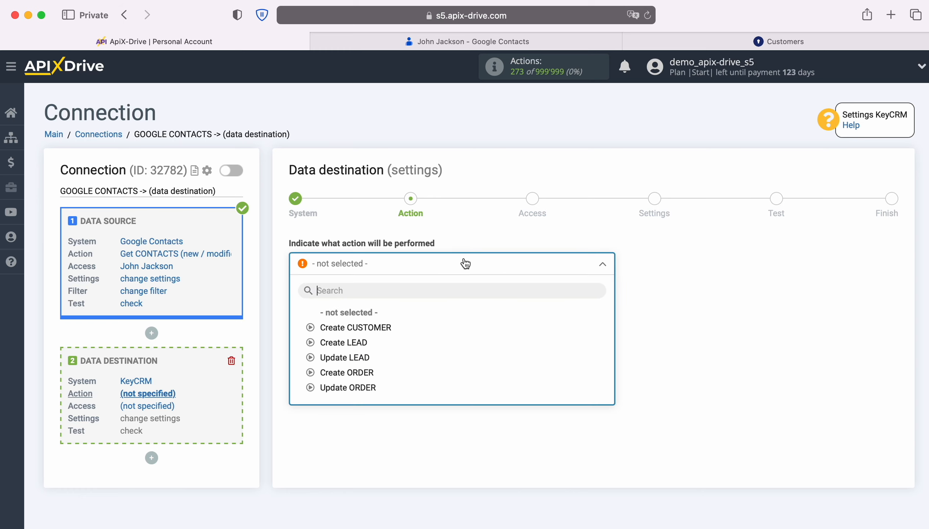
{"action": "left_click", "coordinate": [387, 327]}
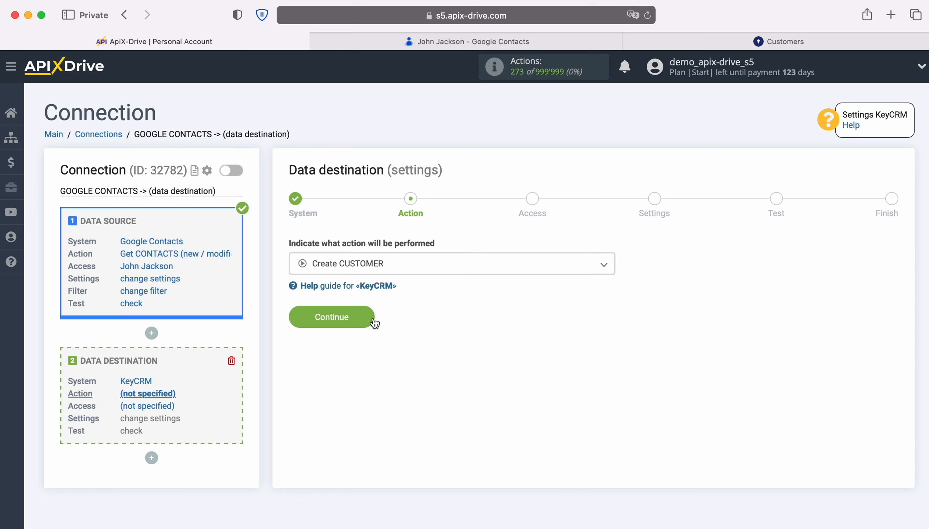
{"action": "left_click", "coordinate": [373, 323]}
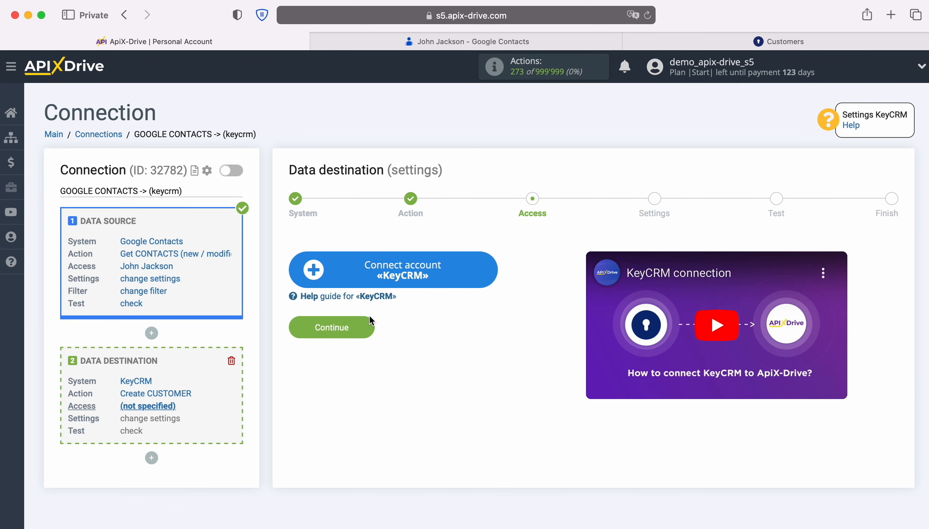
Open the KeyCRM account connection setup and copy the API key from the general settings in KeyCRM.
{"action": "left_click", "coordinate": [490, 268]}
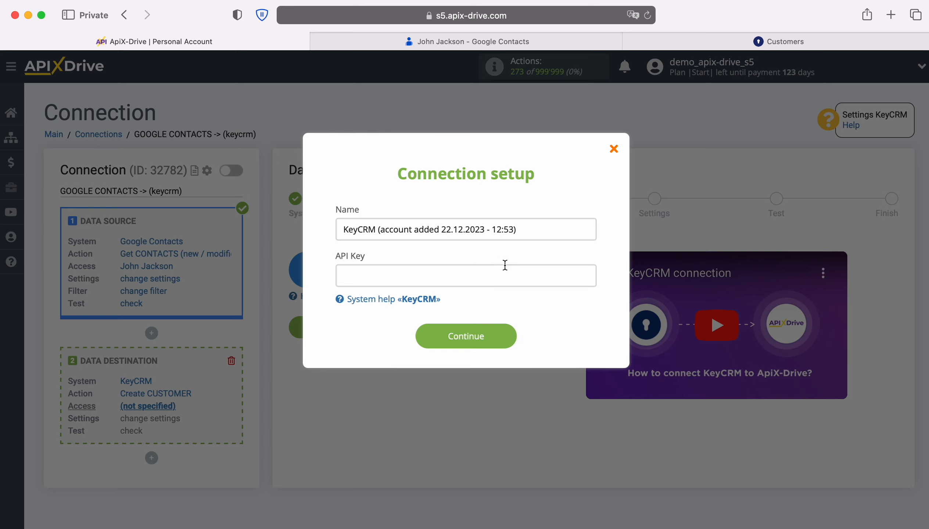
{"action": "left_click", "coordinate": [658, 42]}
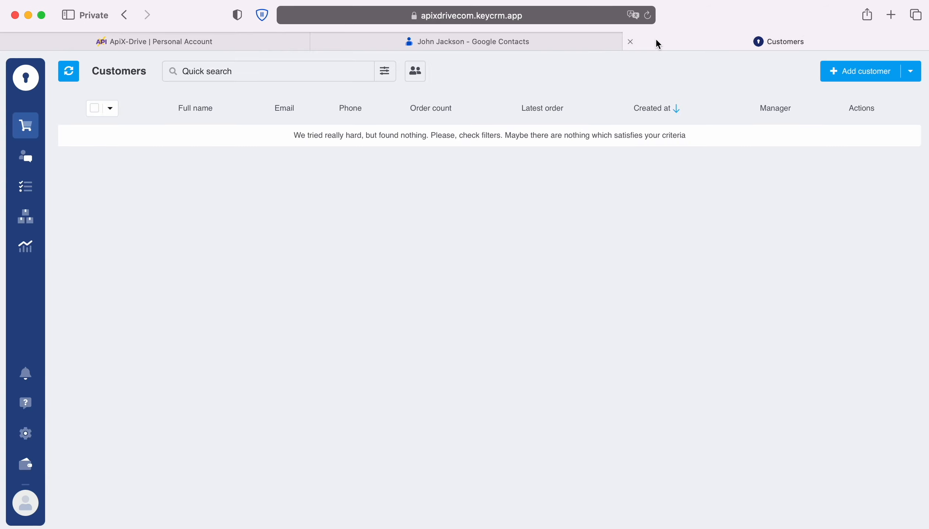
{"action": "left_click", "coordinate": [26, 433]}
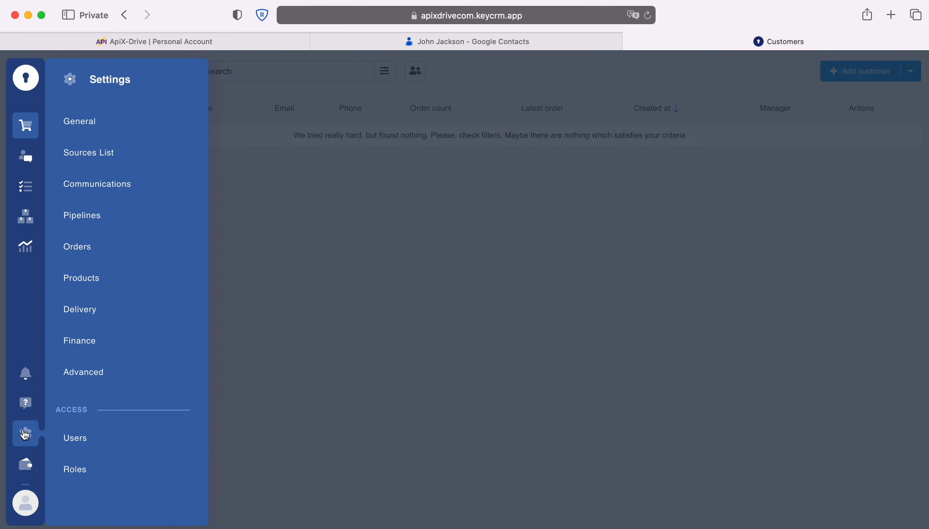
{"action": "left_click", "coordinate": [91, 124]}
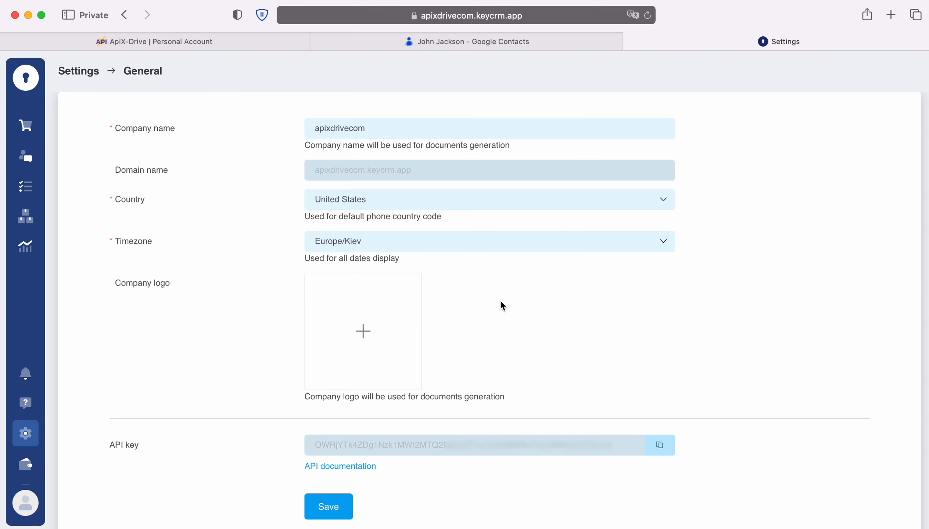
{"action": "left_click", "coordinate": [660, 446]}
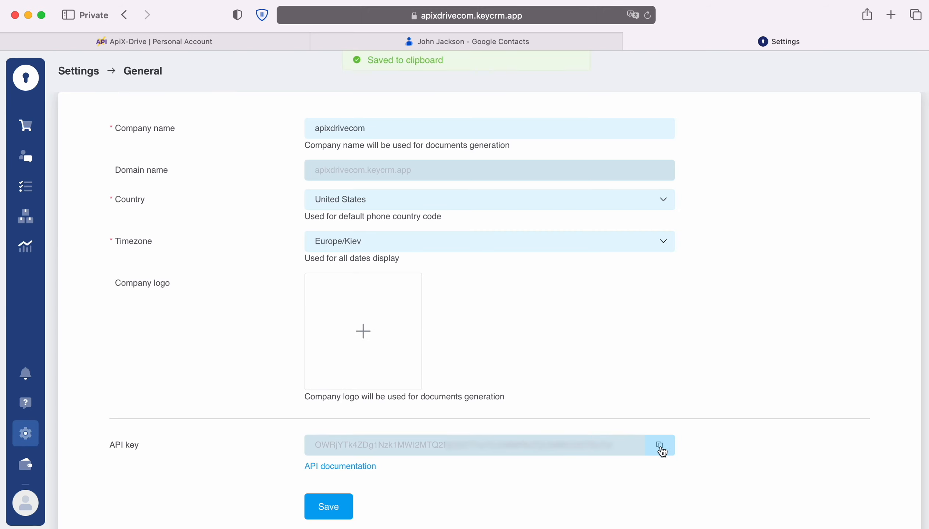
Return to ApiX-Drive, paste the API key into the KeyCRM connection setup and save the account.
{"action": "left_click", "coordinate": [212, 42]}
{"action": "right_click", "coordinate": [373, 276]}
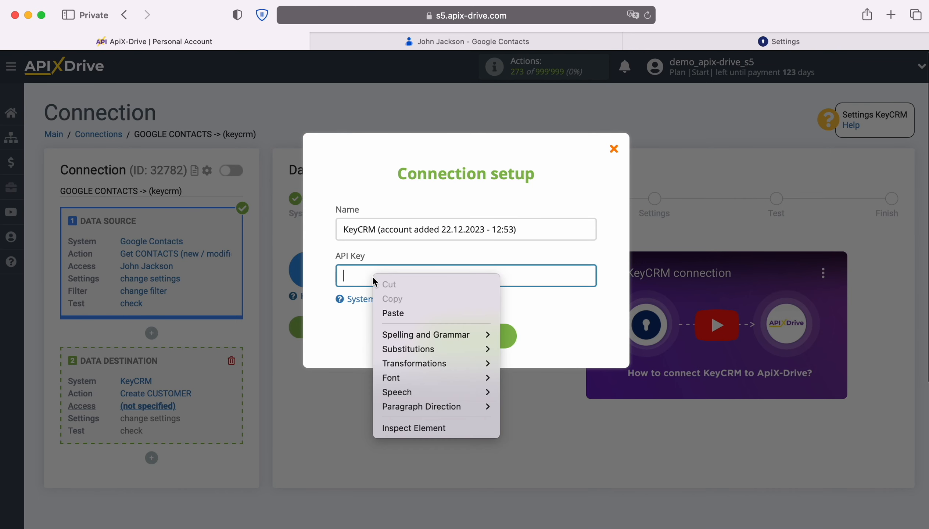
{"action": "left_click", "coordinate": [398, 313]}
{"action": "left_click", "coordinate": [398, 313]}
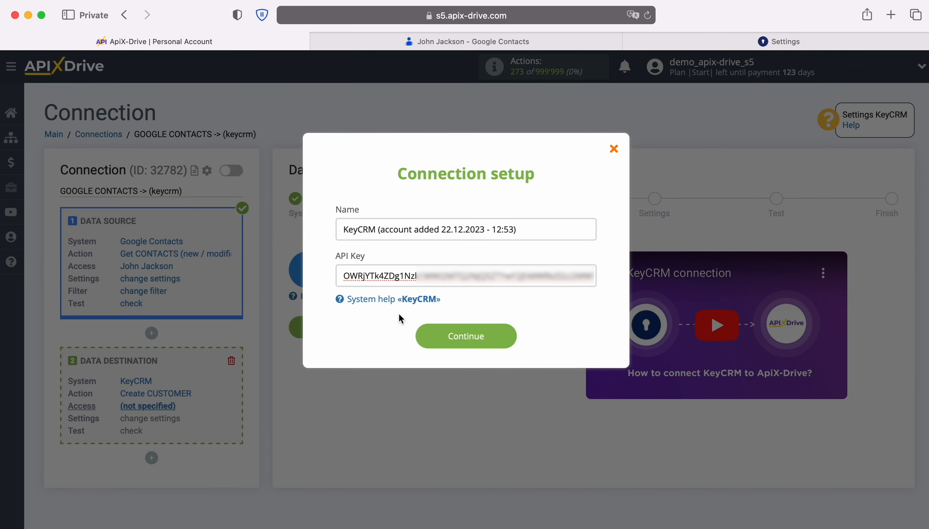
{"action": "left_click", "coordinate": [504, 333]}
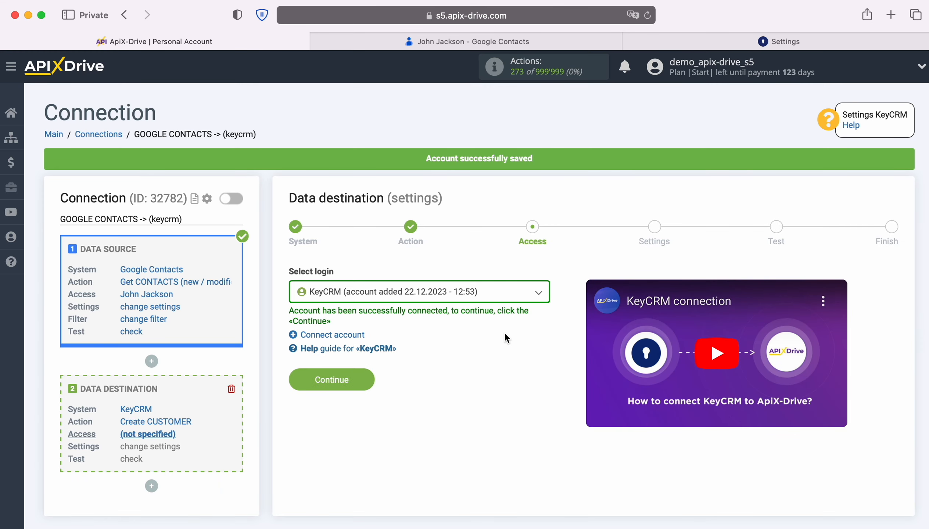
Select the KeyCRM account added 22.12.2023 - 12:53 as the data destination login and proceed to the field settings.
{"action": "left_click", "coordinate": [498, 297]}
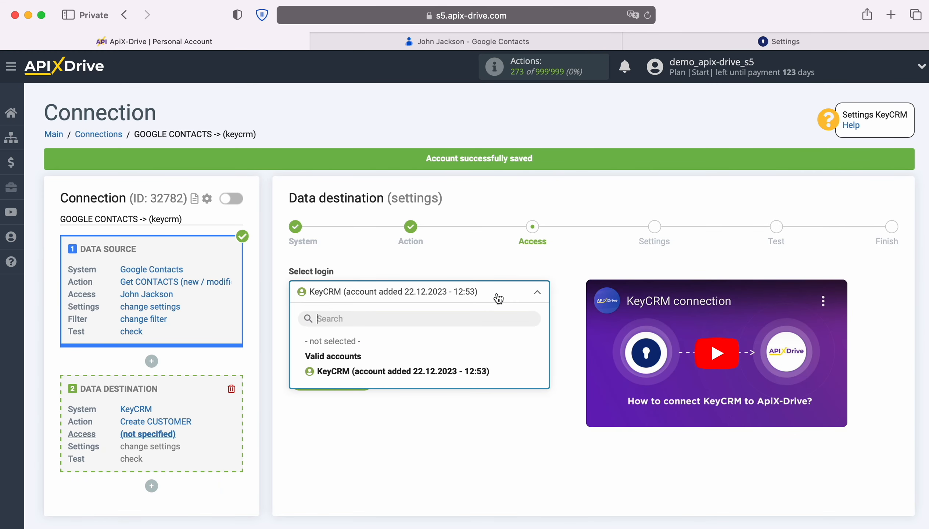
{"action": "left_click", "coordinate": [487, 372]}
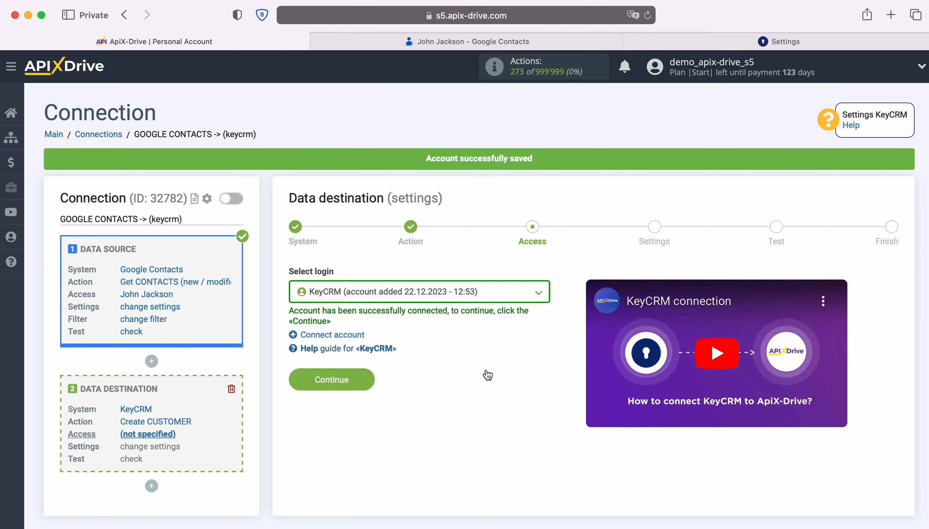
{"action": "left_click", "coordinate": [366, 378]}
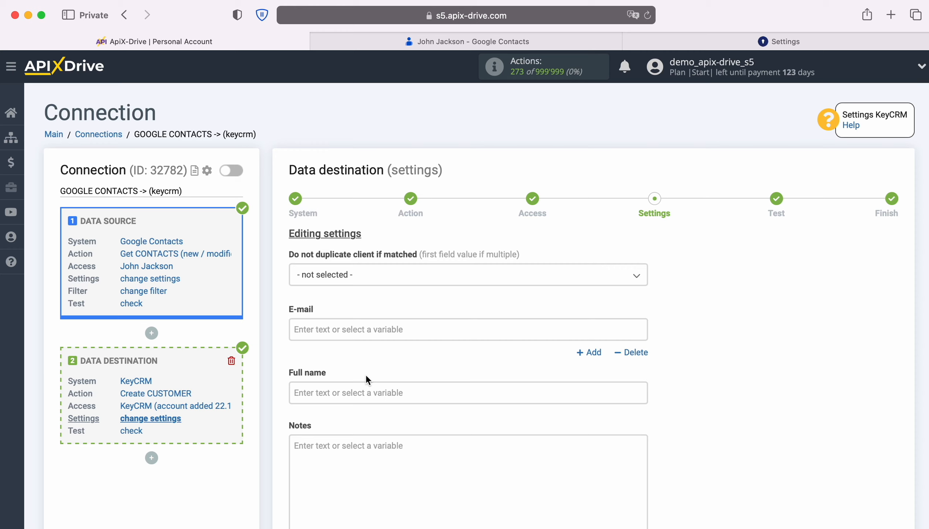
Map the destination's E-mail field to the E-mail variable from Google Contacts.
{"action": "left_click", "coordinate": [349, 338]}
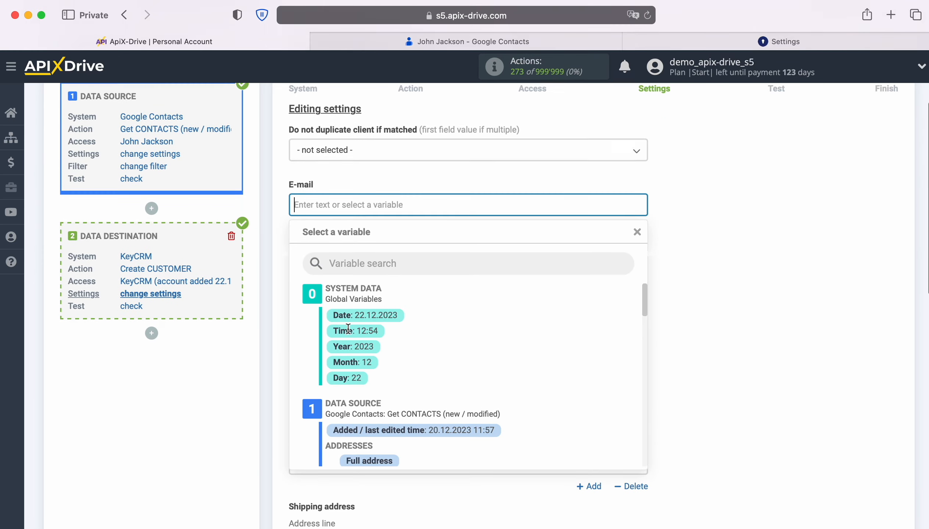
{"action": "scroll", "coordinate": [554, 337], "scroll_direction": "down", "scroll_amount": 1}
{"action": "scroll", "coordinate": [582, 335], "scroll_direction": "down", "scroll_amount": 10}
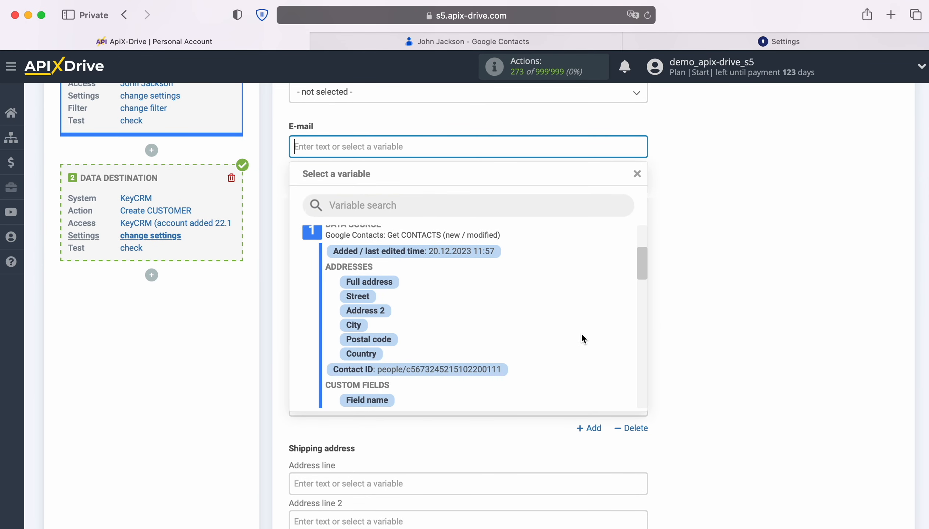
{"action": "left_click", "coordinate": [461, 341]}
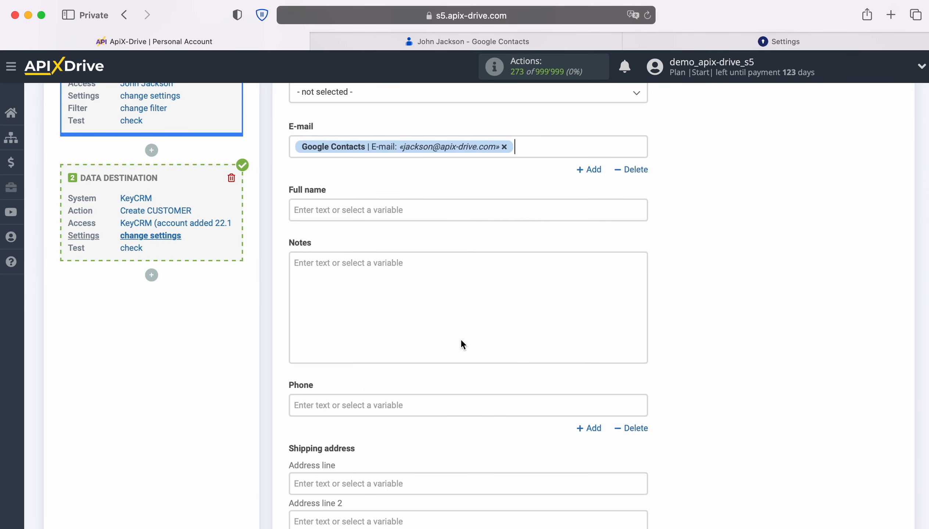
Map the destination's Full name field to the Display name variable from Google Contacts.
{"action": "left_click", "coordinate": [325, 207]}
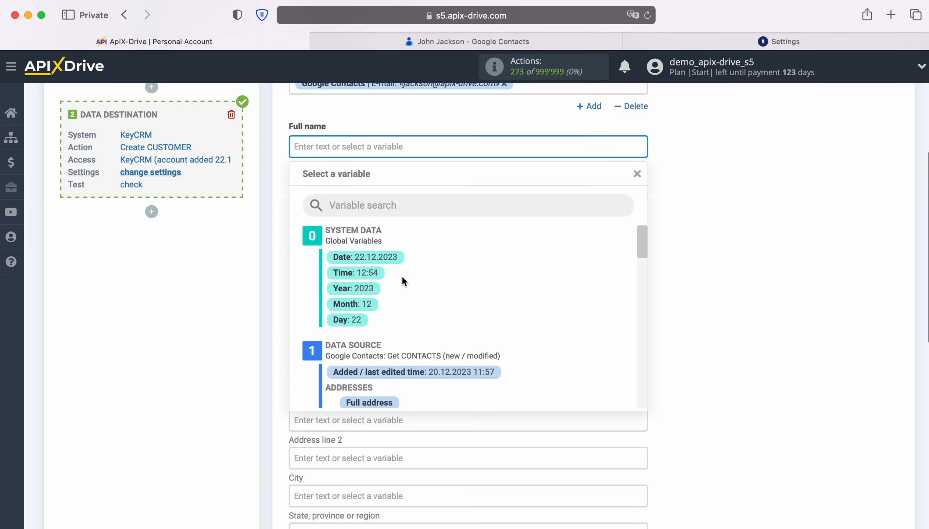
{"action": "scroll", "coordinate": [557, 313], "scroll_direction": "down", "scroll_amount": 1}
{"action": "scroll", "coordinate": [558, 314], "scroll_direction": "down", "scroll_amount": 10}
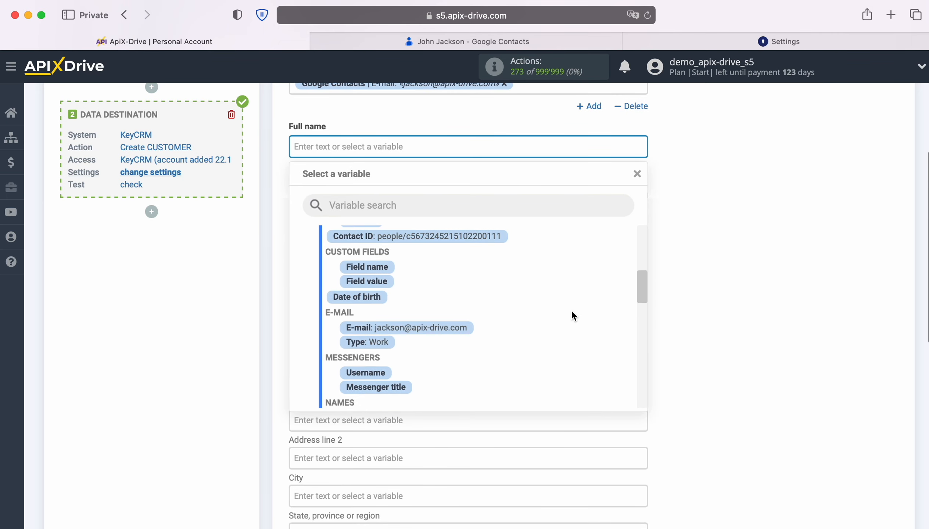
{"action": "scroll", "coordinate": [570, 312], "scroll_direction": "down", "scroll_amount": 3}
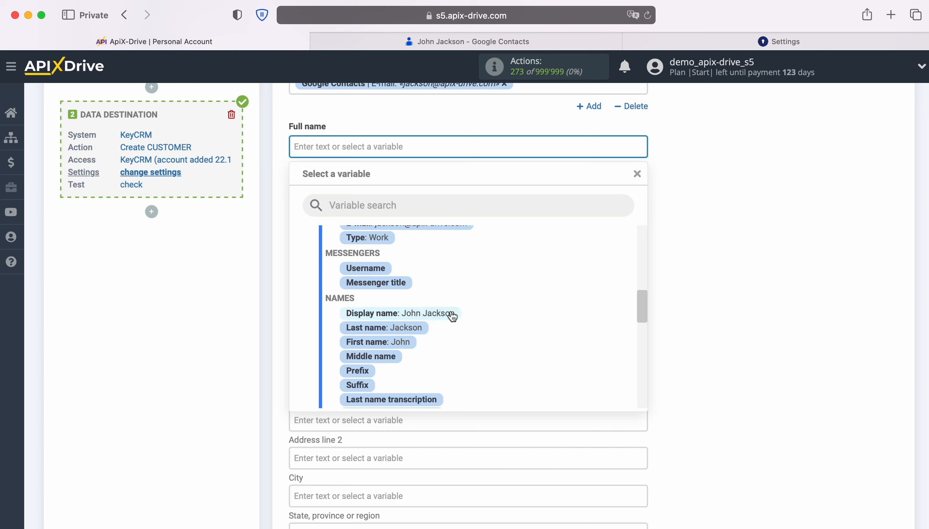
{"action": "left_click", "coordinate": [451, 312]}
Map the destination's Phone field to the Phone variable from Google Contacts and save the settings to reach the test stage.
{"action": "scroll", "coordinate": [451, 311], "scroll_direction": "down", "scroll_amount": 2}
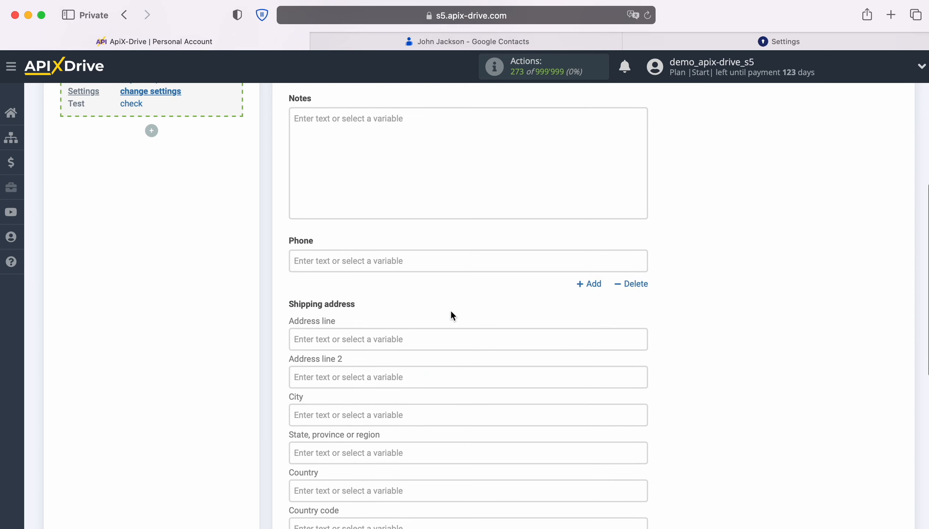
{"action": "left_click", "coordinate": [387, 254]}
{"action": "scroll", "coordinate": [387, 254], "scroll_direction": "down", "scroll_amount": 3}
{"action": "scroll", "coordinate": [610, 305], "scroll_direction": "down", "scroll_amount": 3}
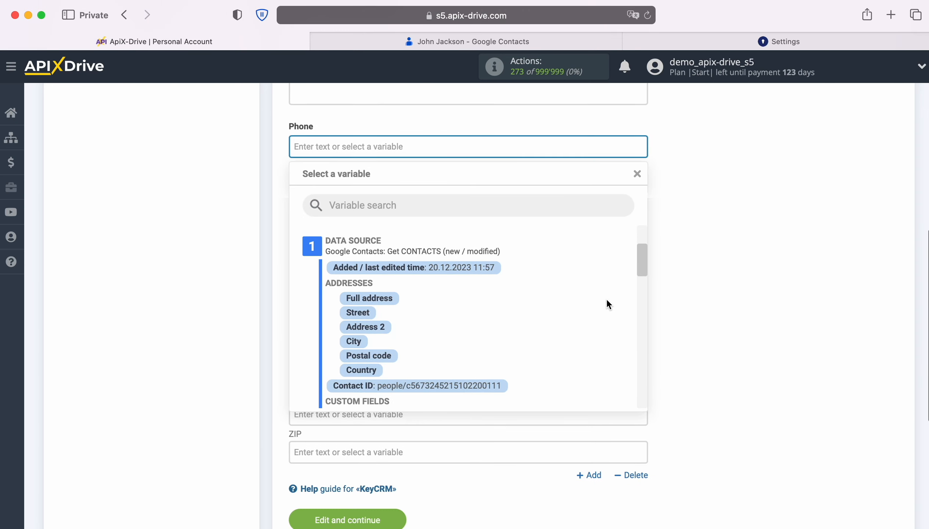
{"action": "scroll", "coordinate": [609, 305], "scroll_direction": "down", "scroll_amount": 5}
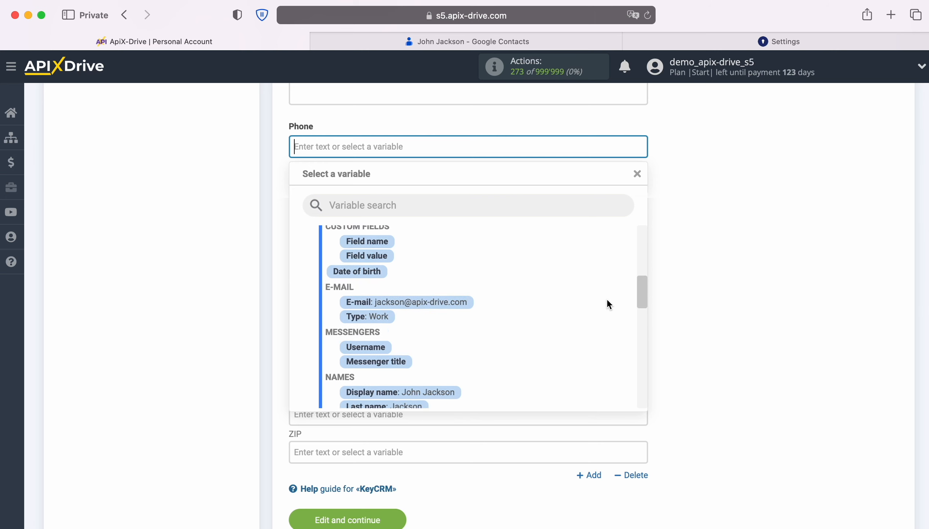
{"action": "scroll", "coordinate": [607, 301], "scroll_direction": "down", "scroll_amount": 4}
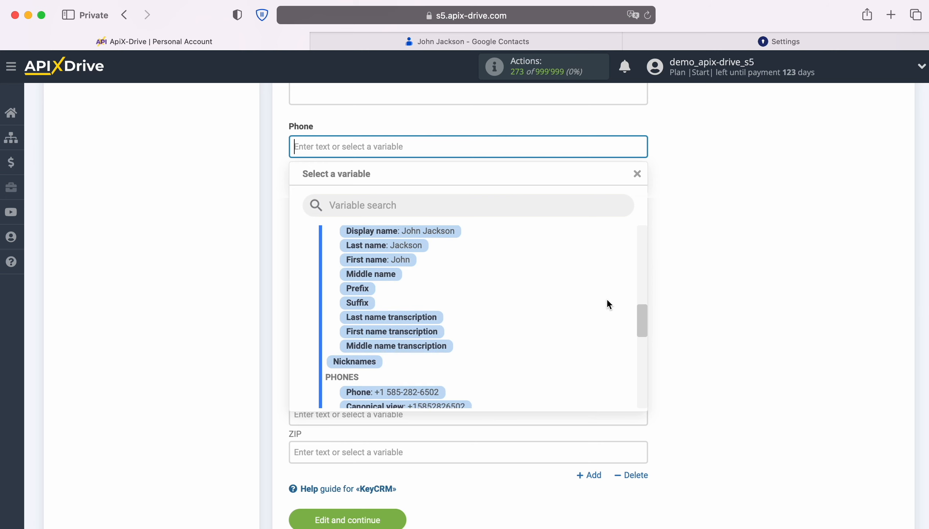
{"action": "left_click", "coordinate": [426, 352]}
{"action": "scroll", "coordinate": [425, 349], "scroll_direction": "down", "scroll_amount": 2}
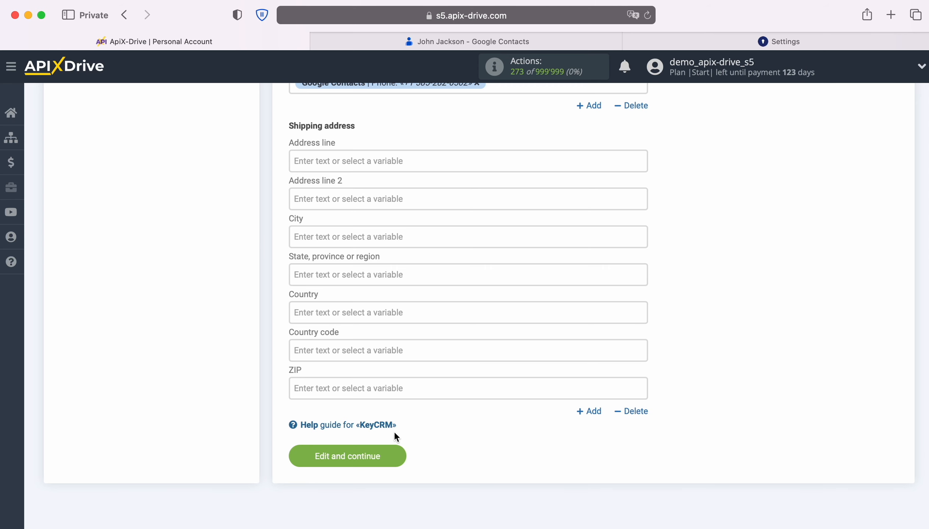
{"action": "left_click", "coordinate": [399, 454]}
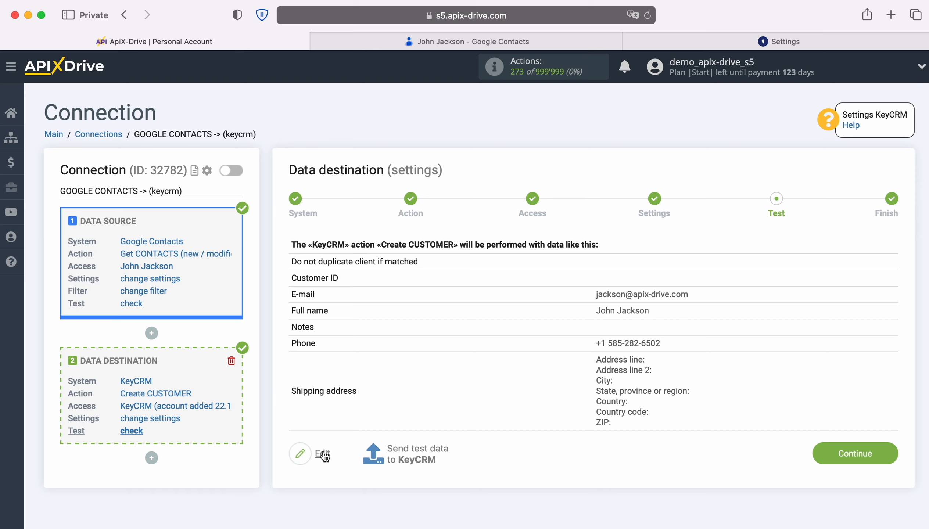
Send the test data to KeyCRM, switch to KeyCRM and check the created customer's record.
{"action": "left_click", "coordinate": [416, 450]}
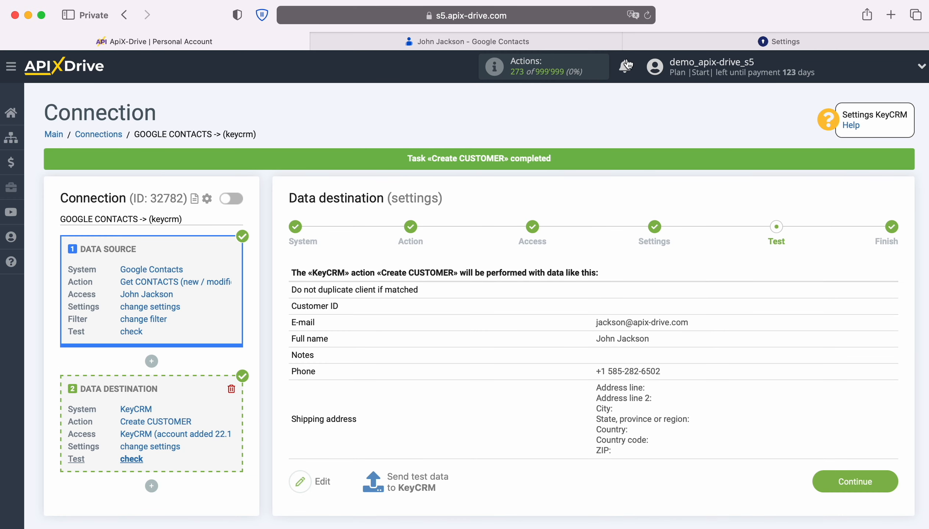
{"action": "left_click", "coordinate": [655, 41]}
{"action": "left_click", "coordinate": [867, 145]}
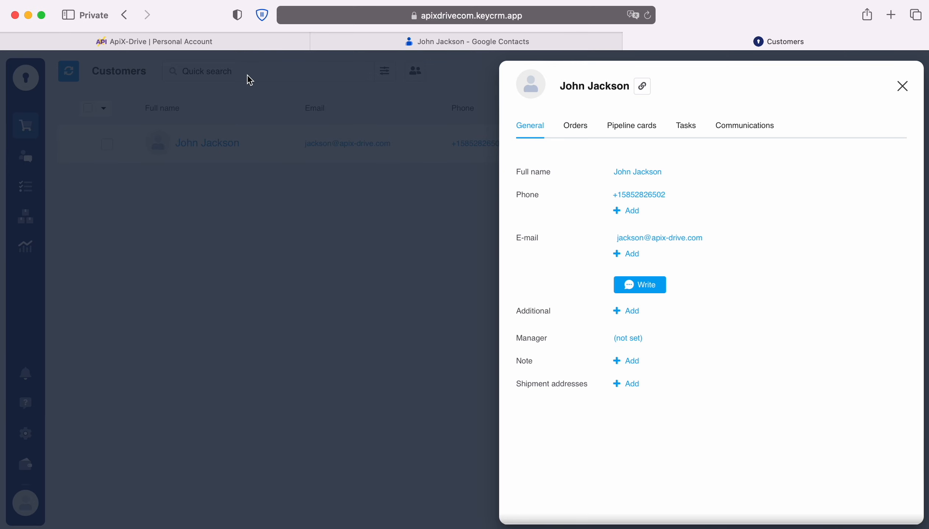
Return to ApiX-Drive, finish the data destination setup and enable automatic updates for the connection.
{"action": "left_click", "coordinate": [193, 42]}
{"action": "left_click", "coordinate": [888, 478]}
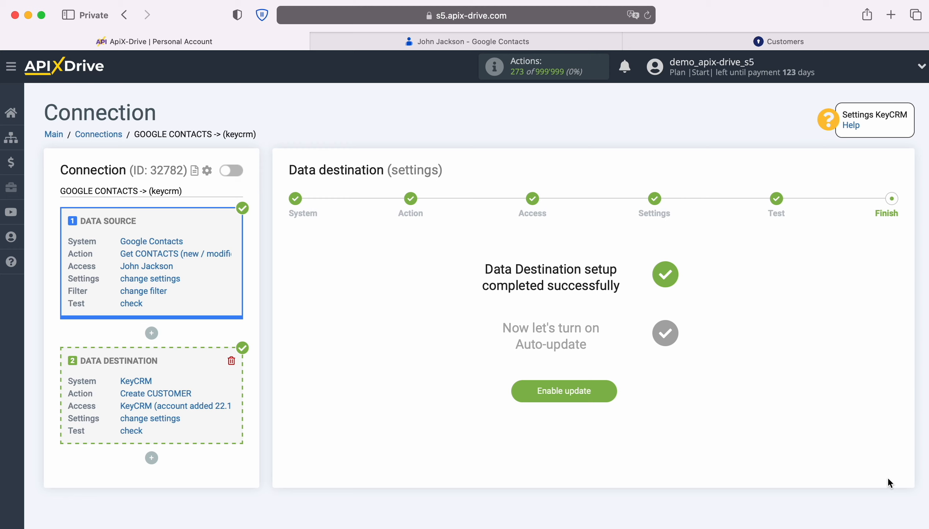
{"action": "left_click", "coordinate": [610, 384]}
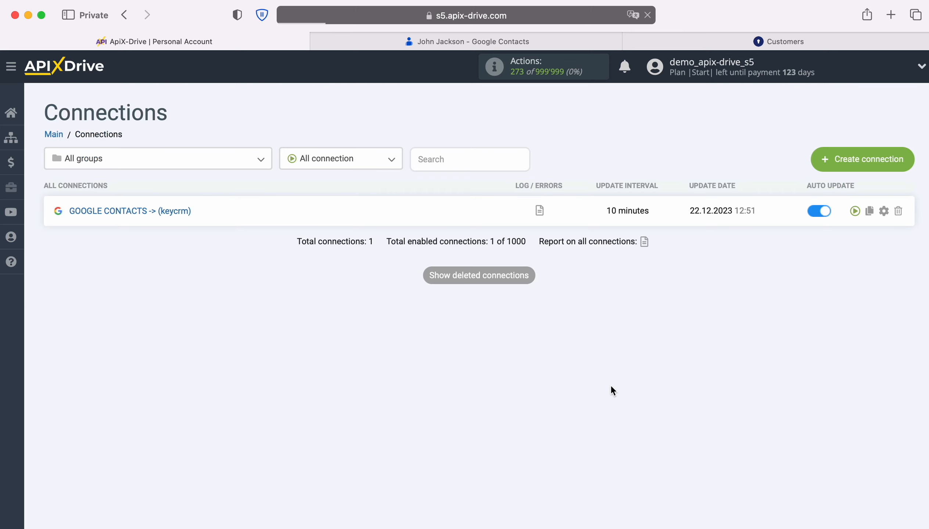
Set the GOOGLE CONTACTS -> (keycrm) connection's update interval to 5 minutes and save the connection setup.
{"action": "left_click", "coordinate": [884, 213]}
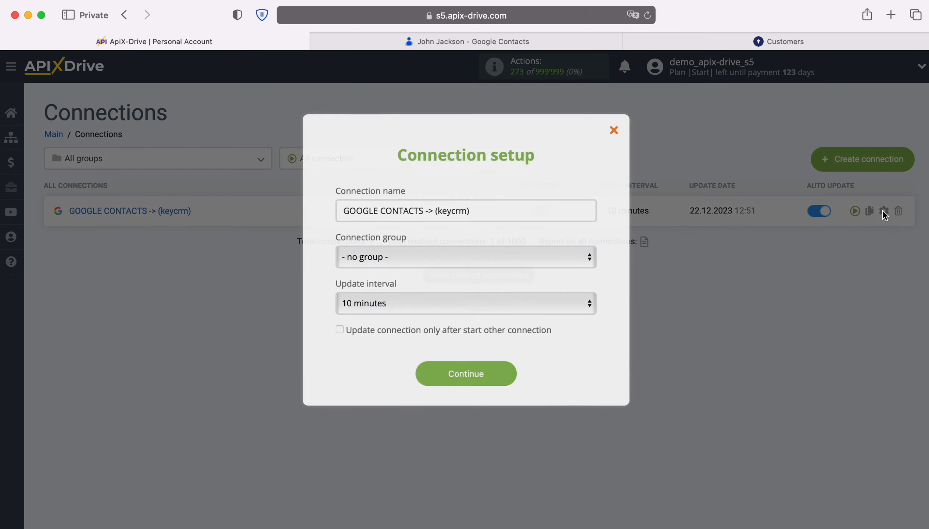
{"action": "left_click", "coordinate": [474, 303]}
{"action": "left_click", "coordinate": [445, 284]}
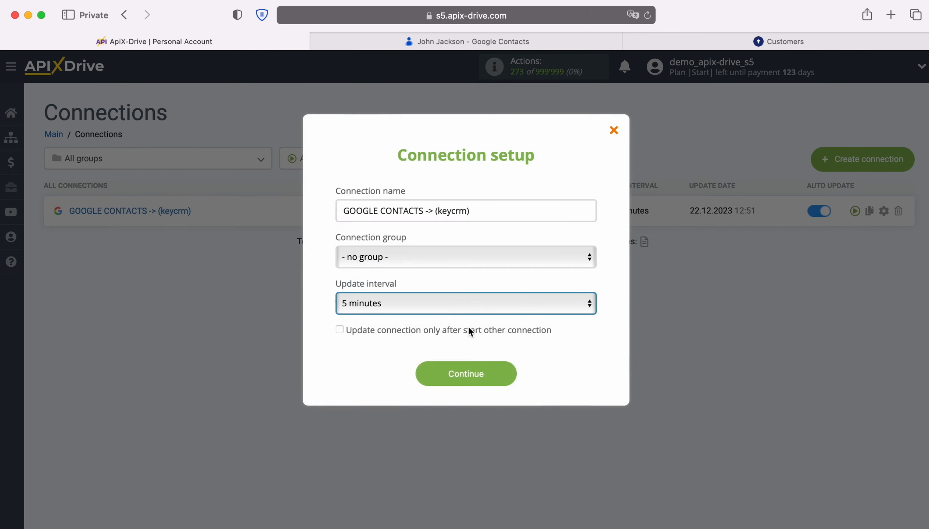
{"action": "left_click", "coordinate": [511, 370]}
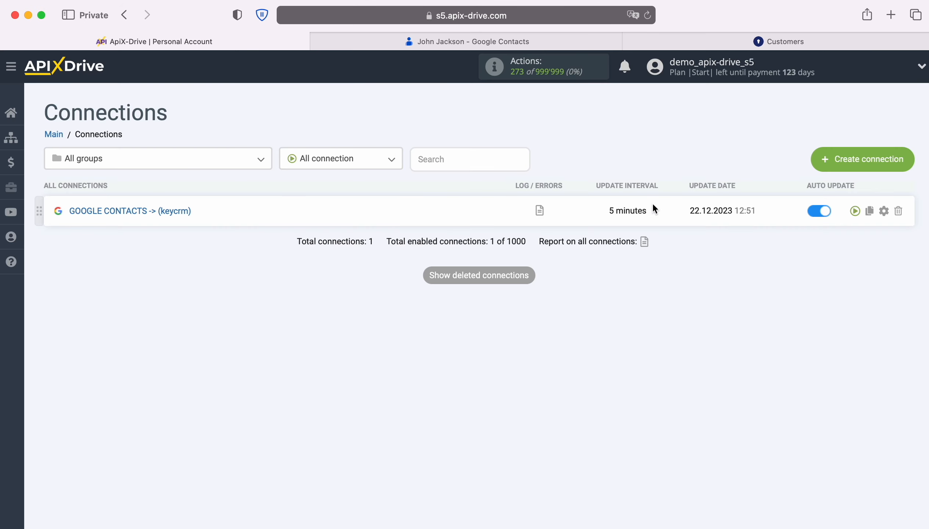